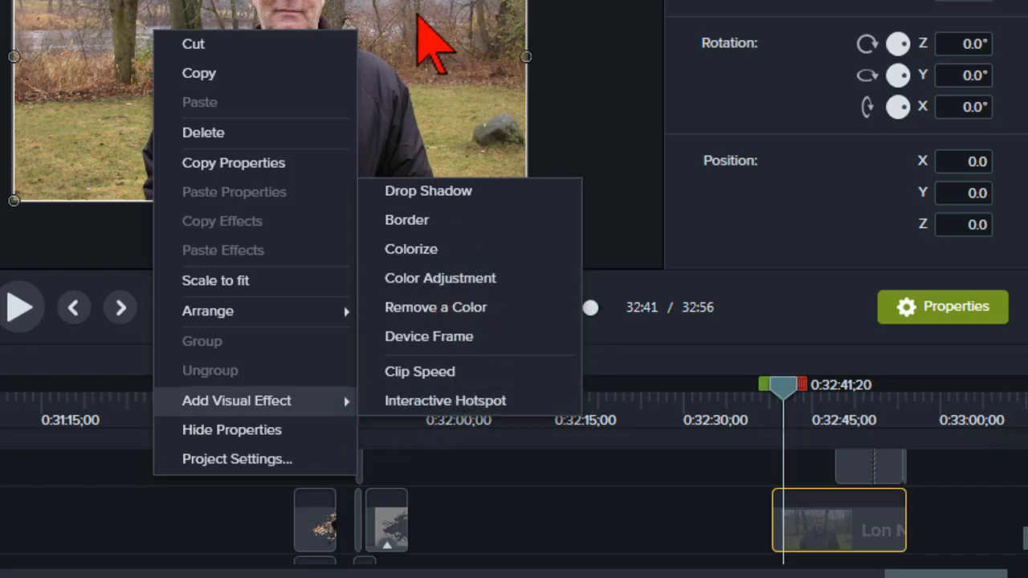
left_click(415, 20)
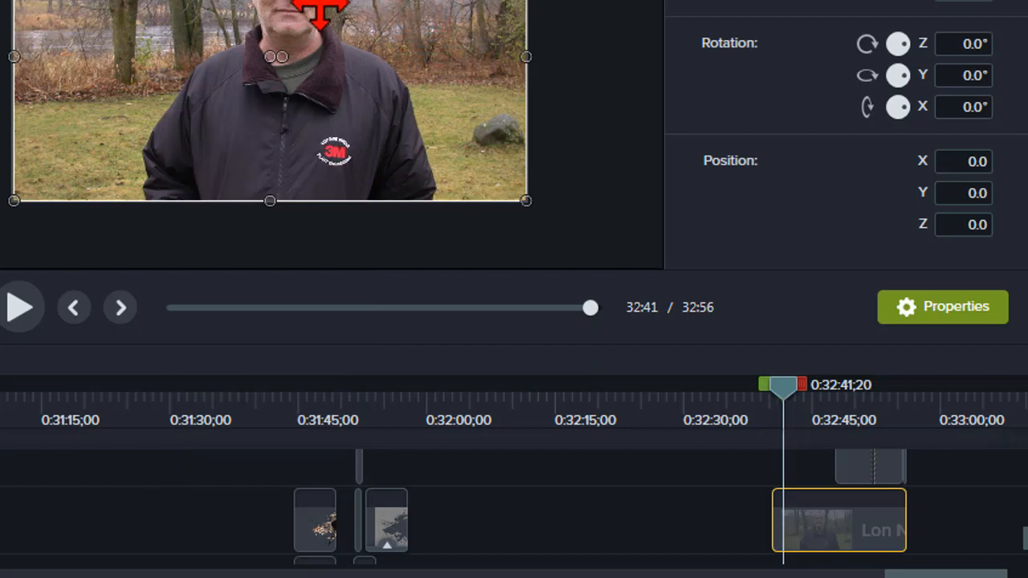
right_click(319, 9)
mouse_move(413, 378)
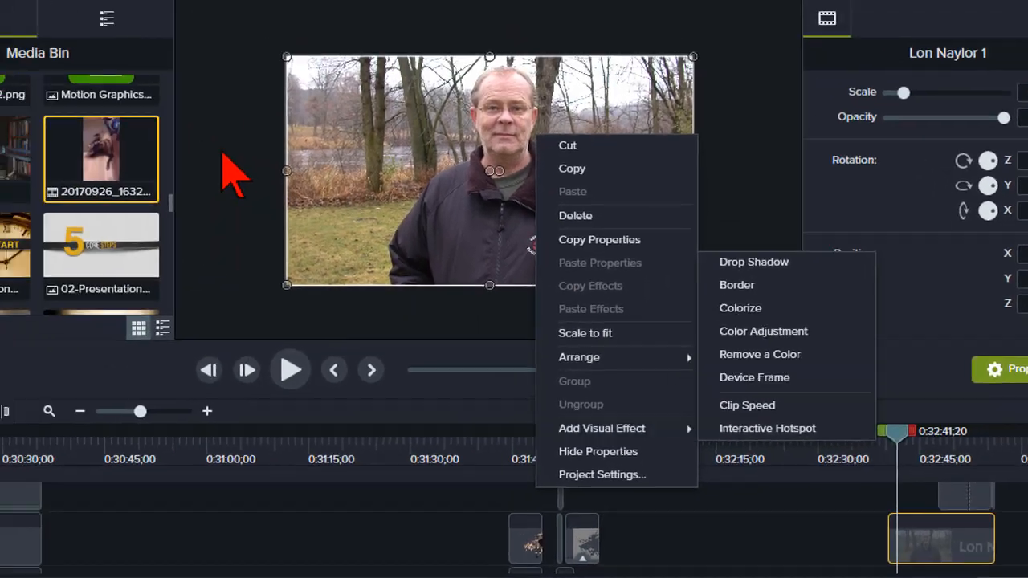
left_click(328, 196)
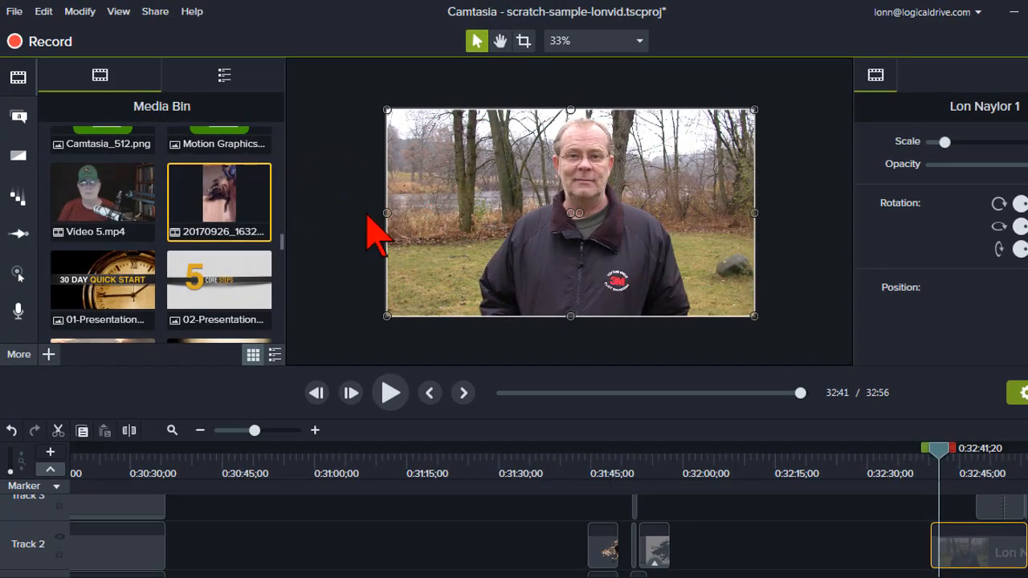
Apply the Color Adjustment visual effect to the outdoor portrait clip on the canvas.
left_click(14, 354)
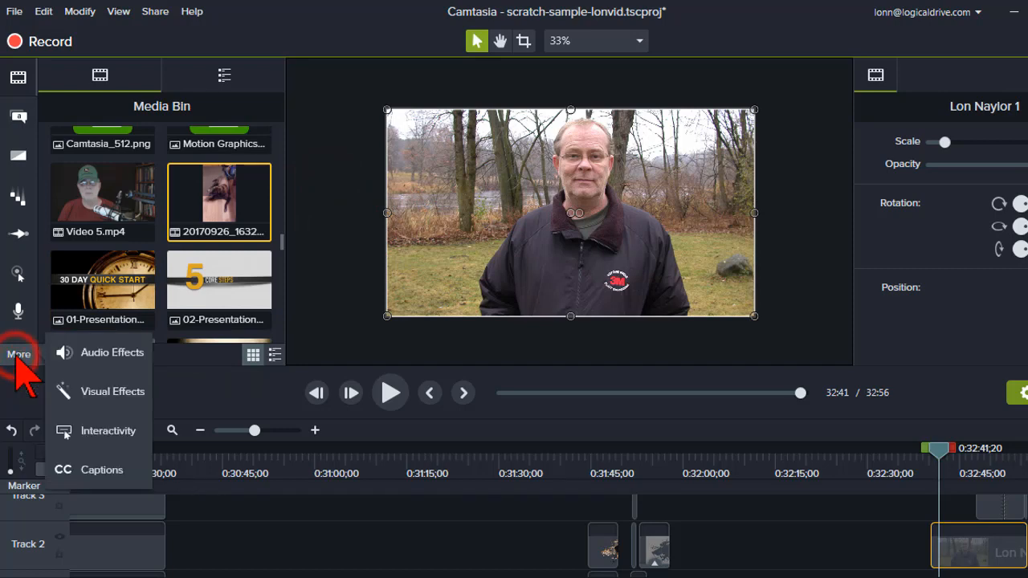
left_click(105, 394)
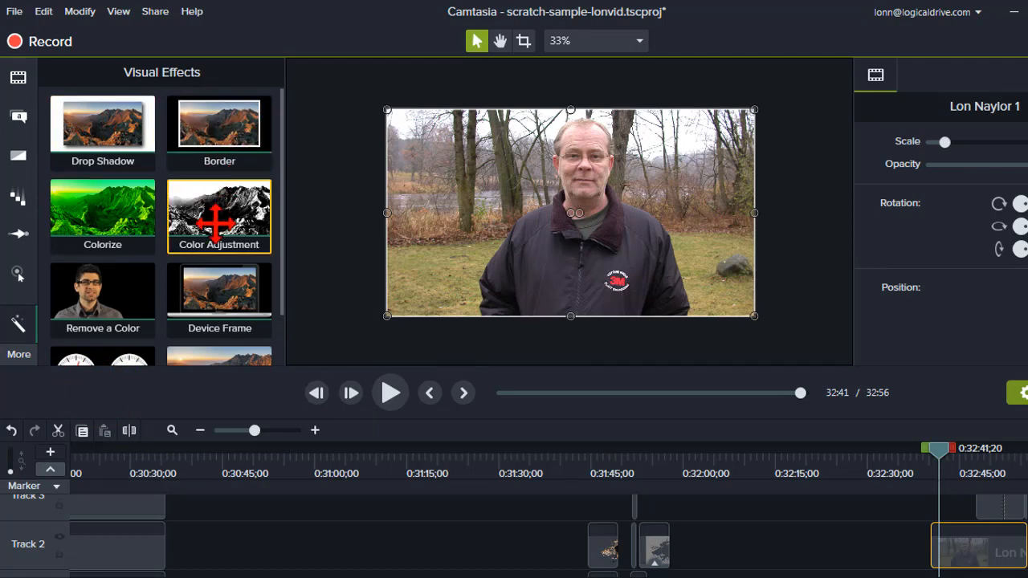
left_click_drag(226, 215, 416, 211)
left_click_drag(340, 197, 370, 227)
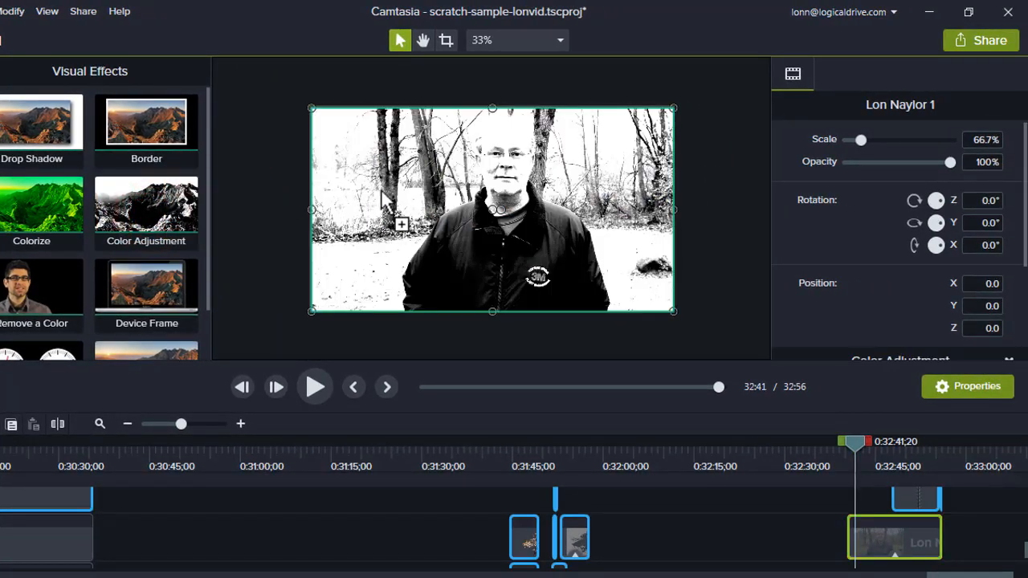
left_click_drag(693, 341, 871, 552)
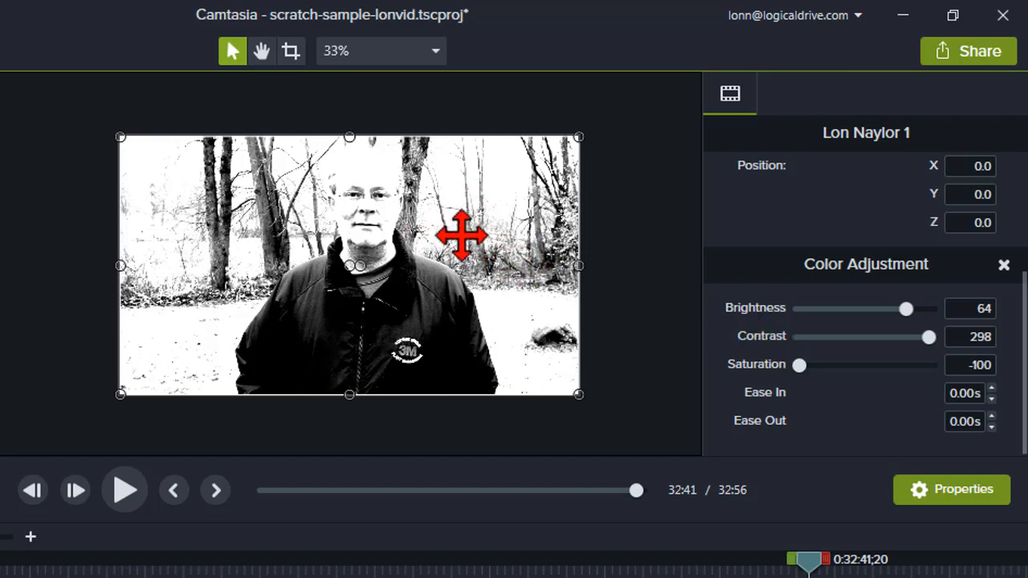
Set the Color Adjustment brightness and contrast of the outdoor portrait clip to 0 and deselect the clip.
double_click(978, 312)
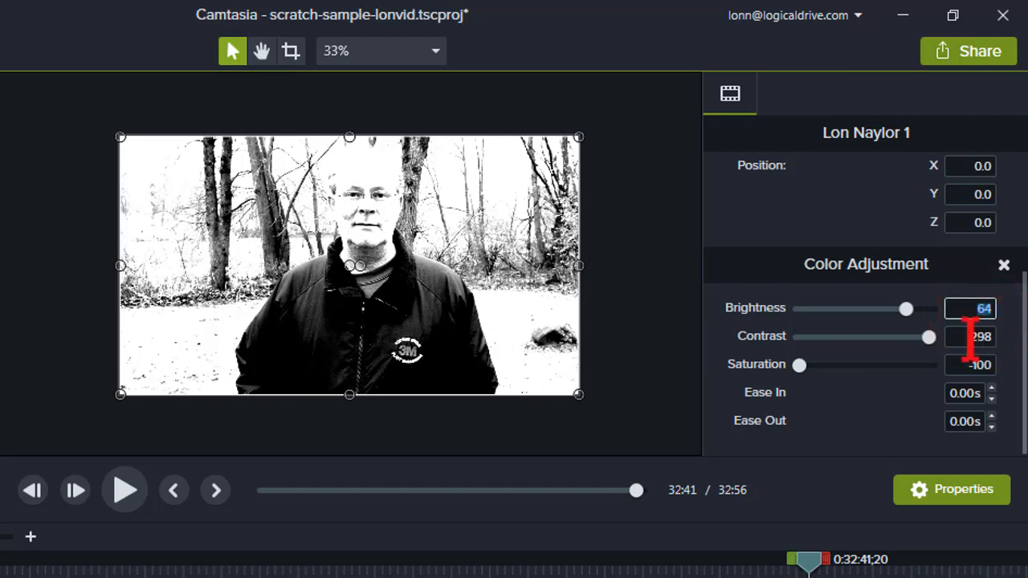
double_click(986, 337)
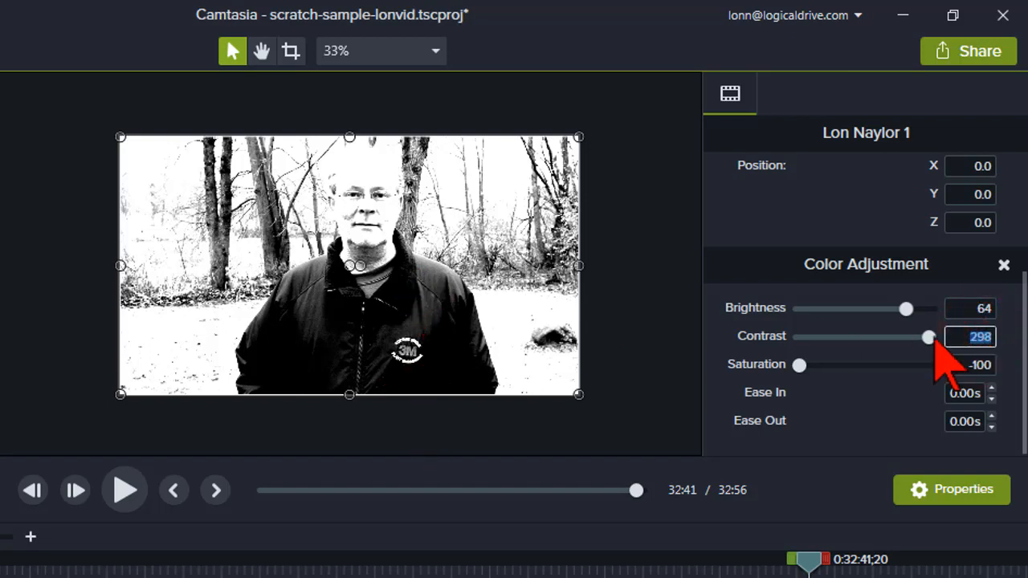
double_click(951, 308)
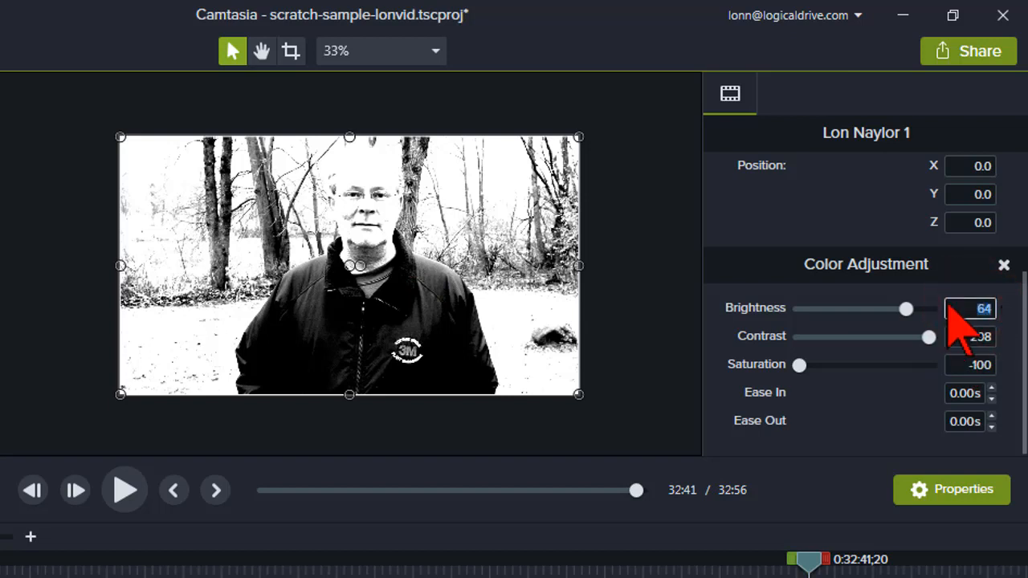
double_click(981, 337)
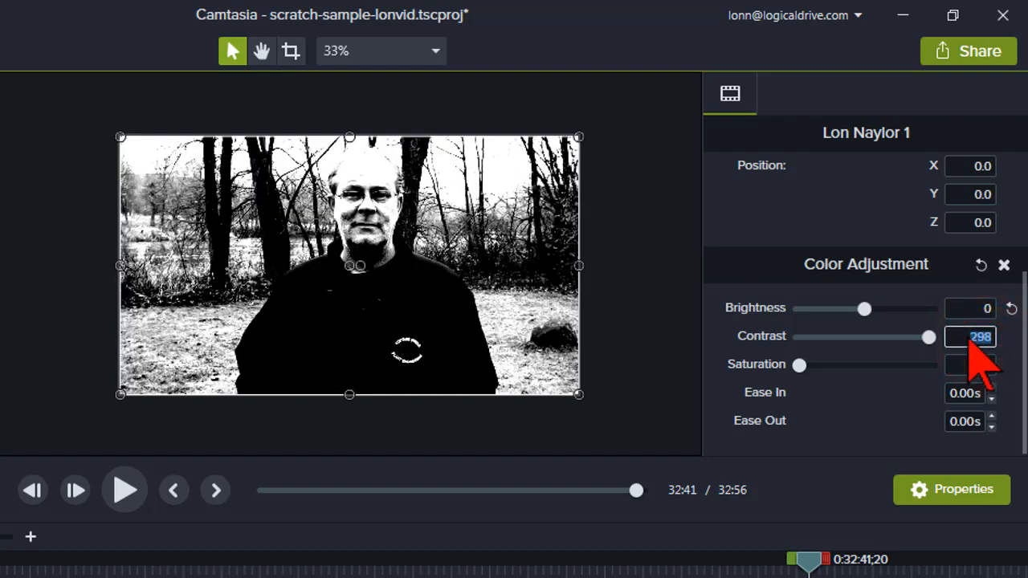
key("Return")
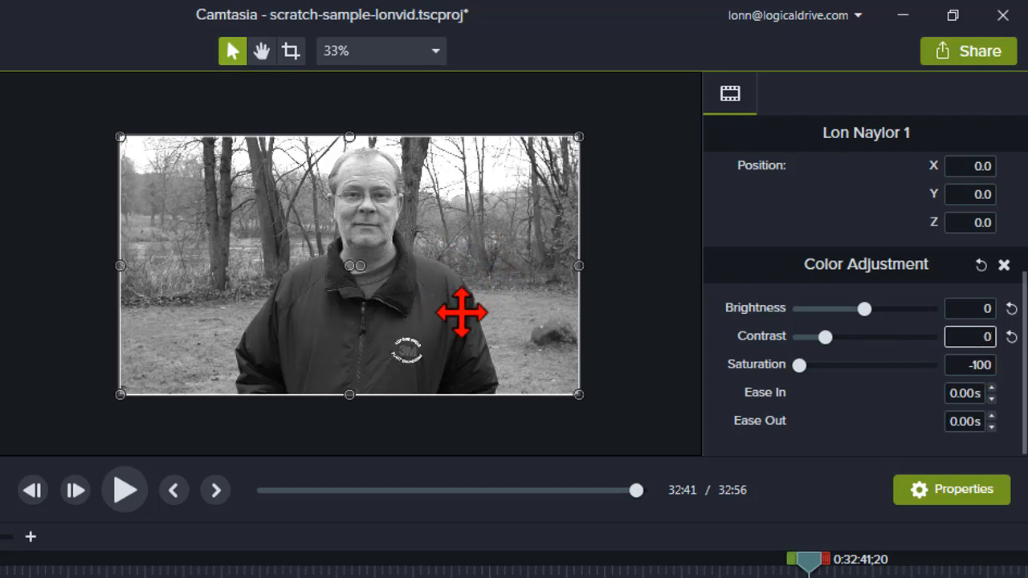
left_click(655, 278)
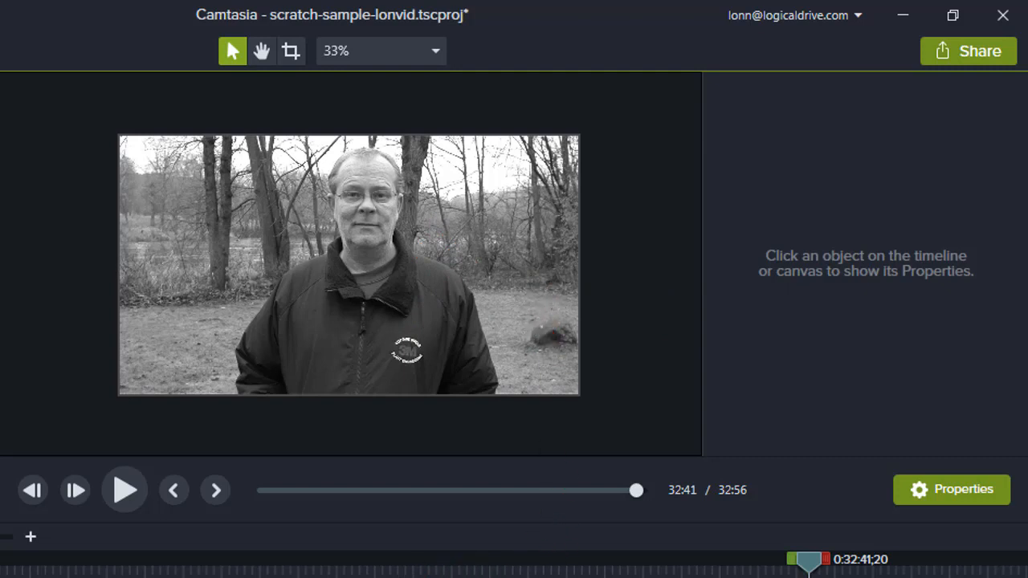
Add the Color Adjustment visual effect to the webcam clip at about 0:21:41 on the timeline.
scroll(808, 568, "up", 3)
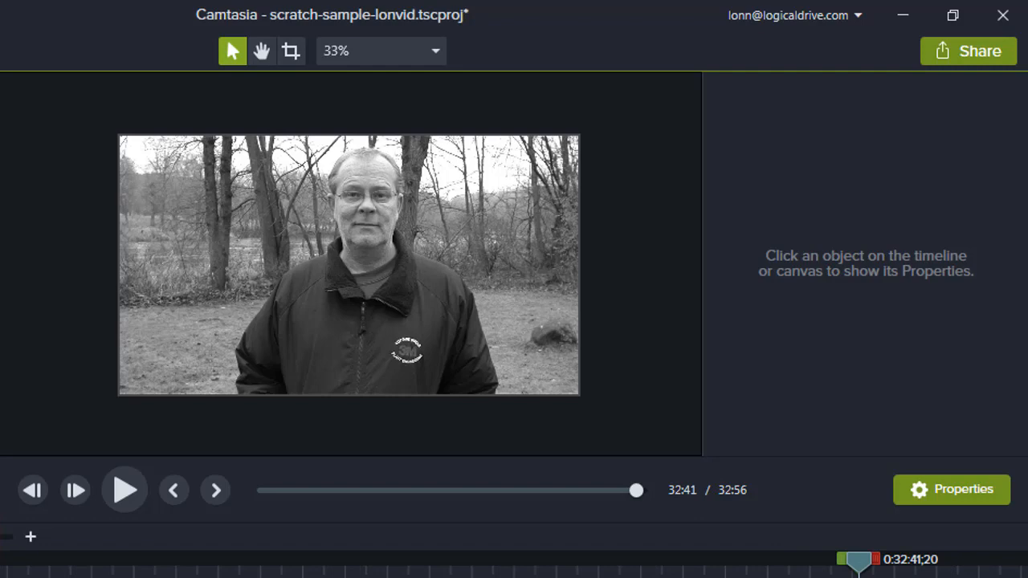
left_click(3, 575)
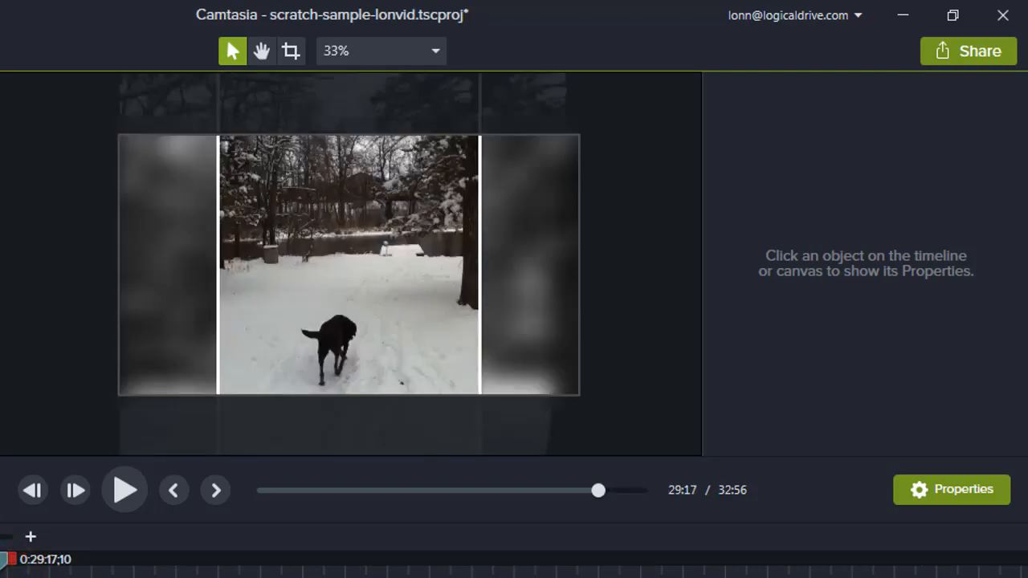
left_click_drag(4, 562, 0, 562)
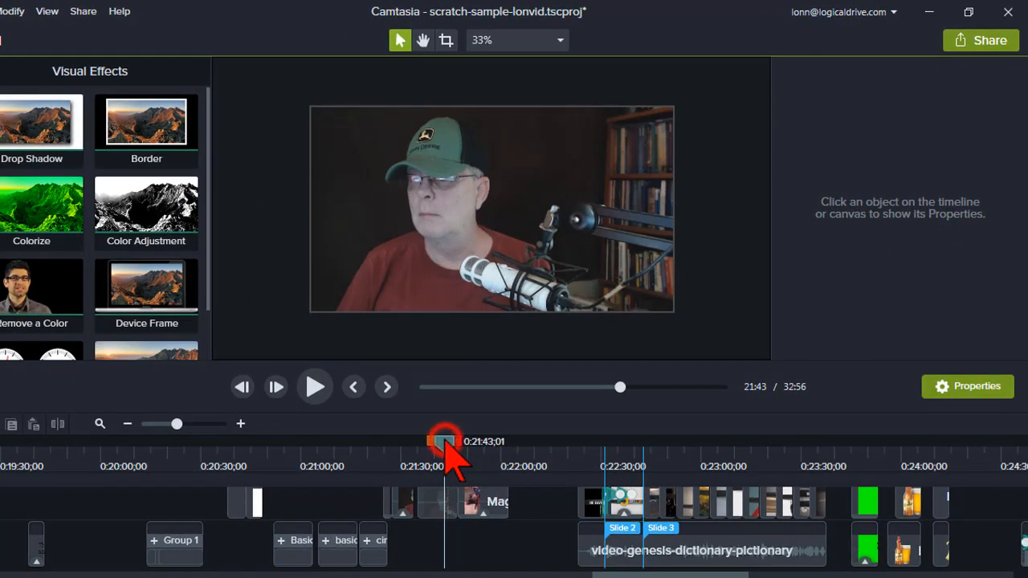
mouse_move(445, 441)
left_mouse_down()
mouse_move(426, 443)
mouse_move(444, 443)
left_mouse_up()
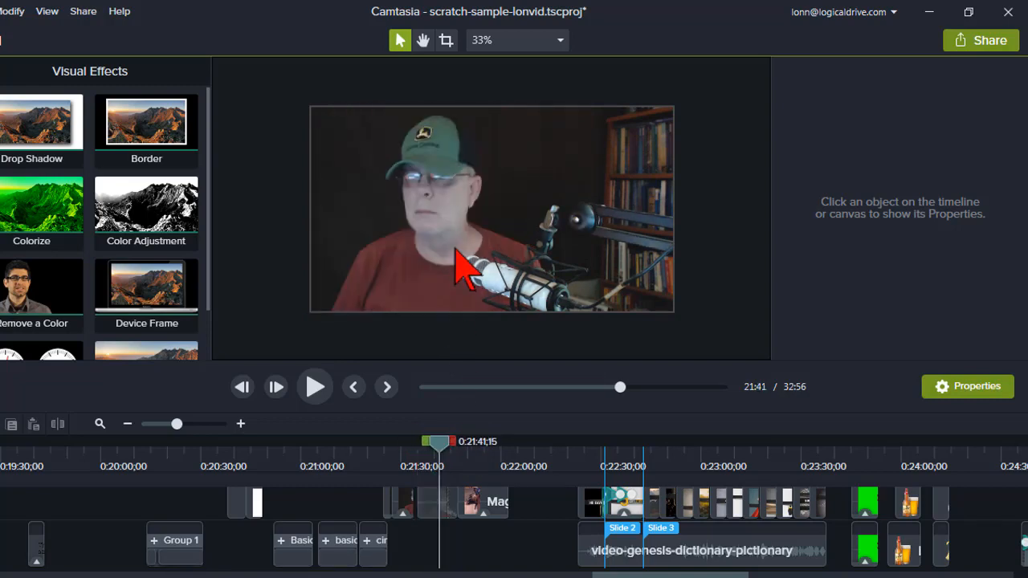
left_click(439, 499)
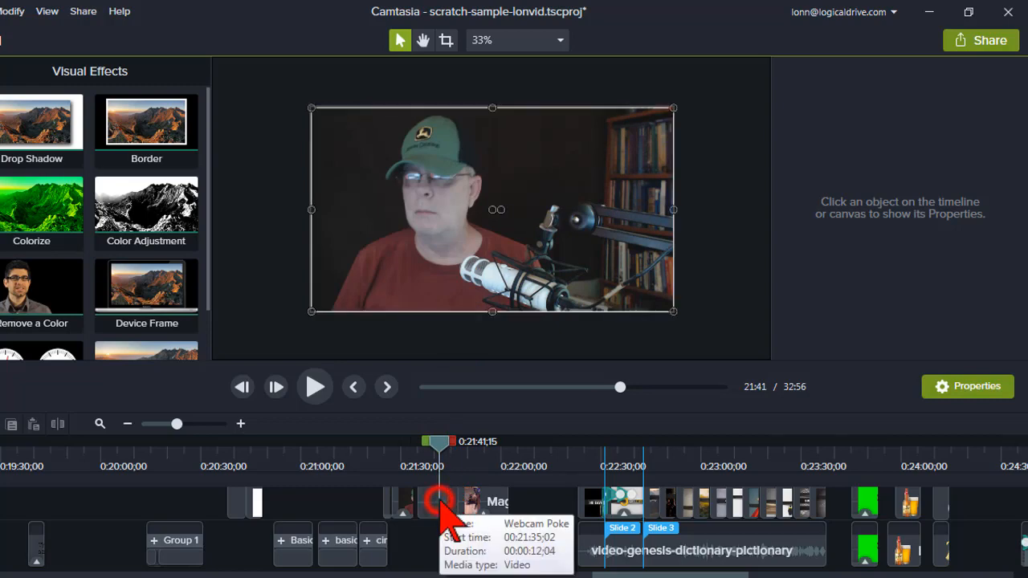
right_click(434, 257)
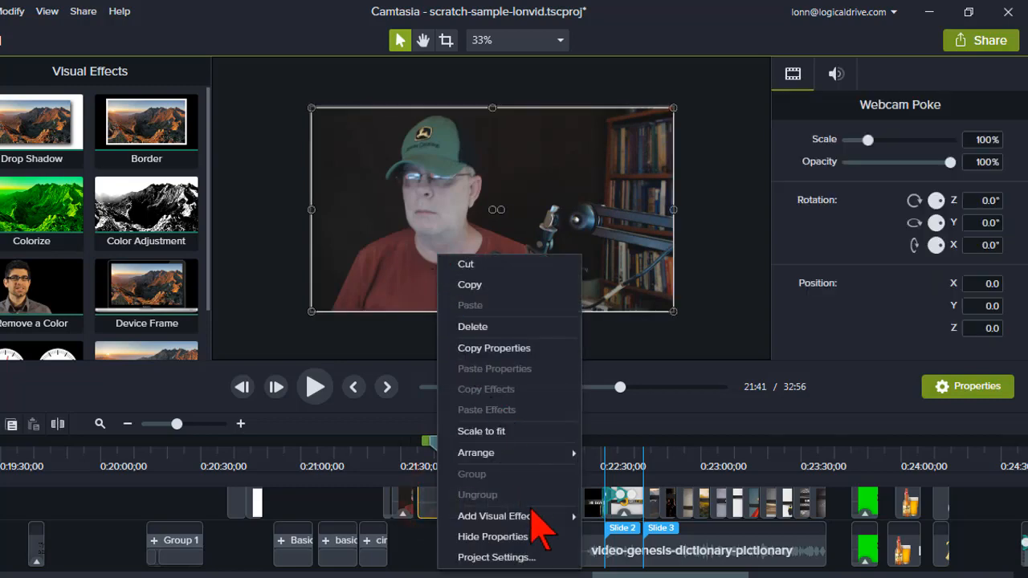
mouse_move(538, 517)
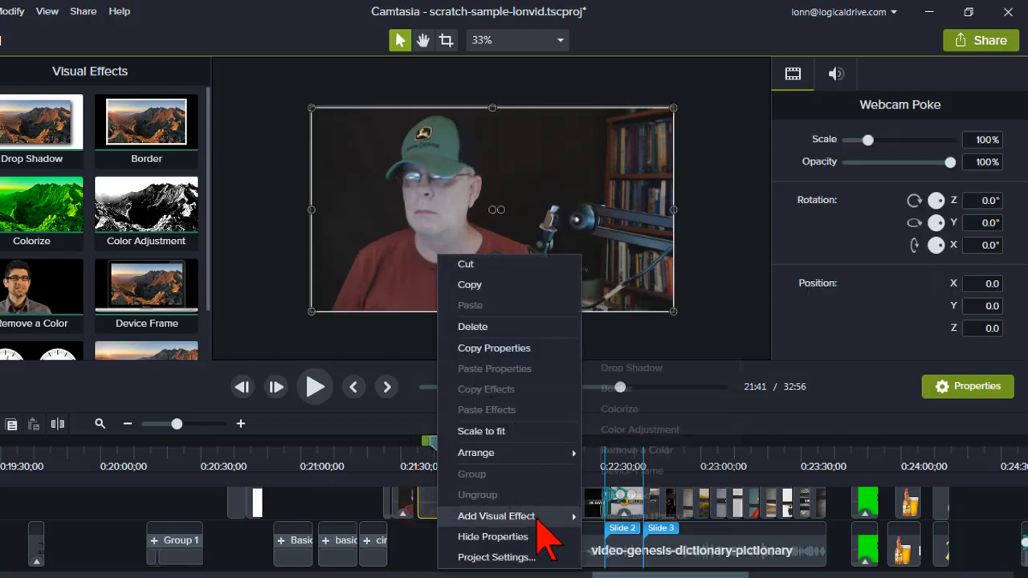
left_click(692, 429)
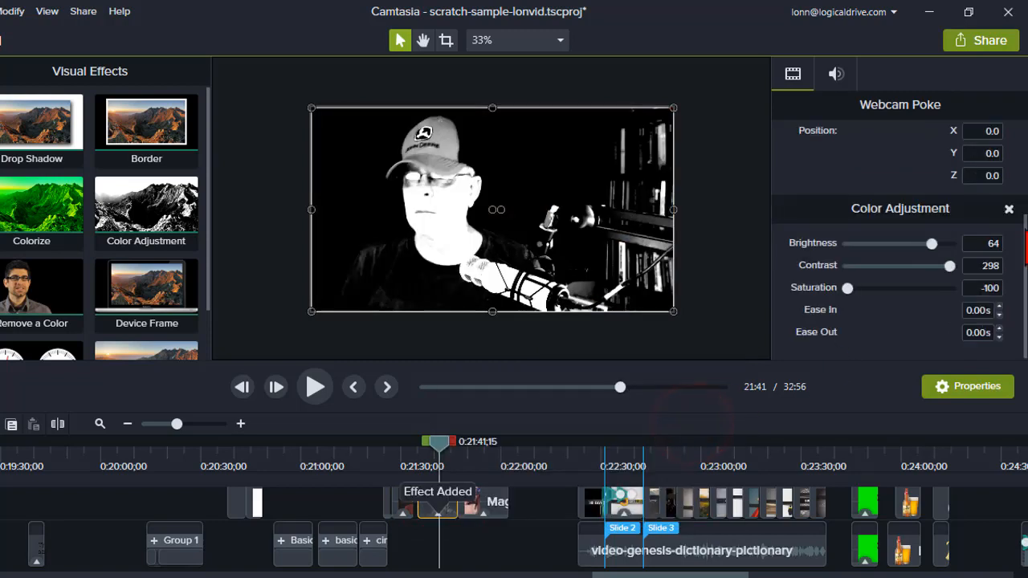
Set the webcam clip's Color Adjustment brightness and contrast to 0, and deselect the clip.
left_click(994, 243)
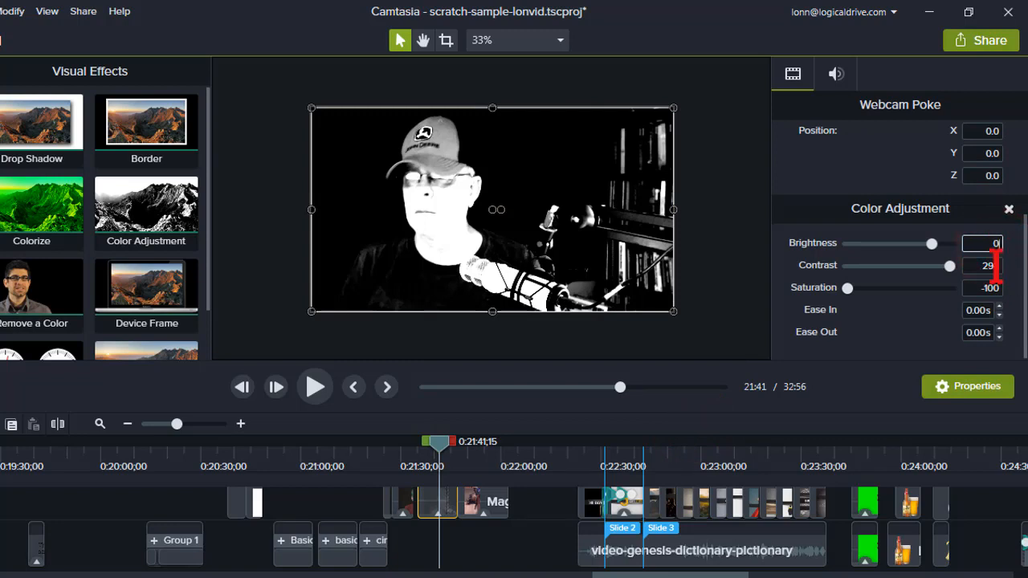
left_click(994, 265)
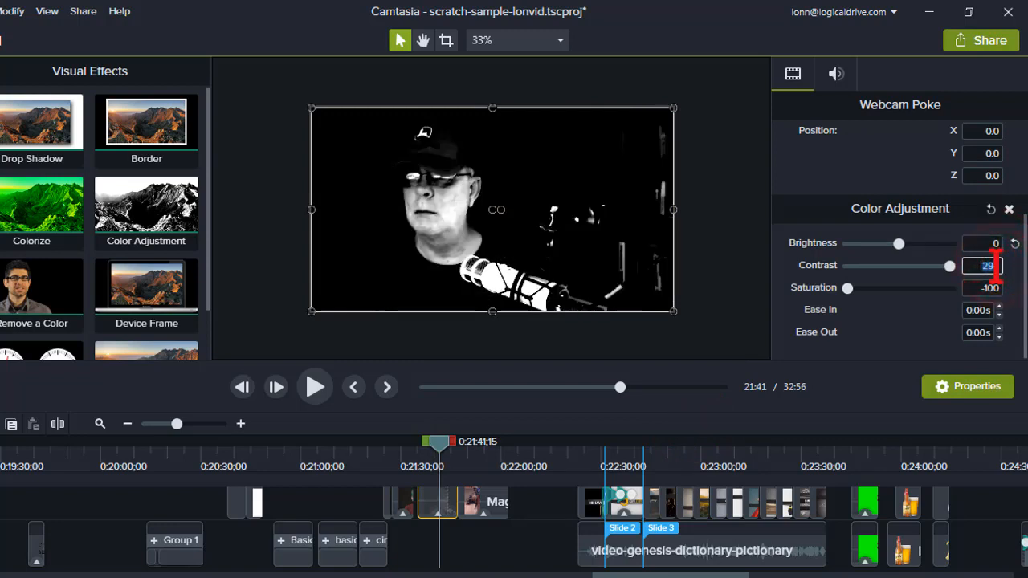
key("Return")
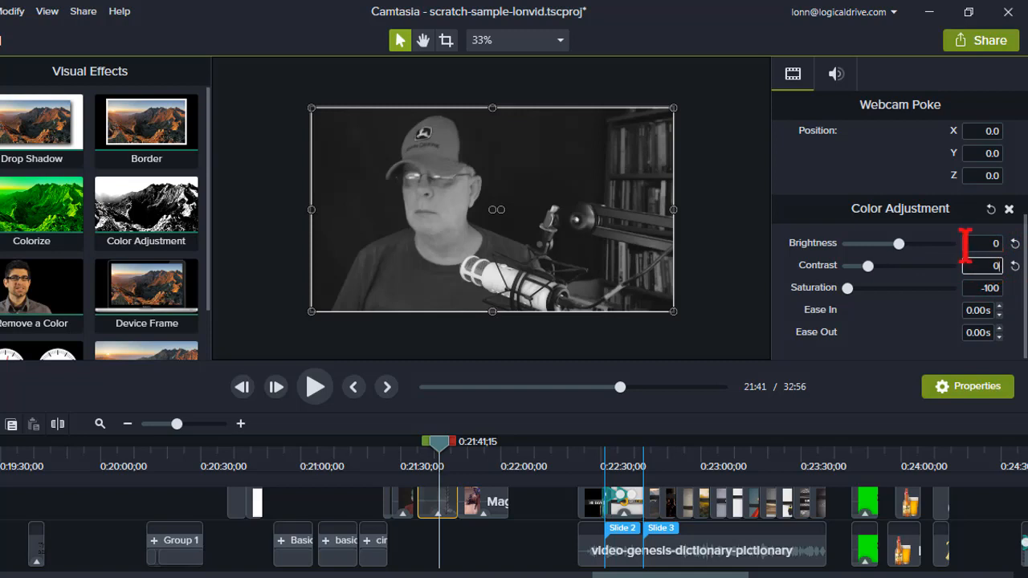
left_click(268, 217)
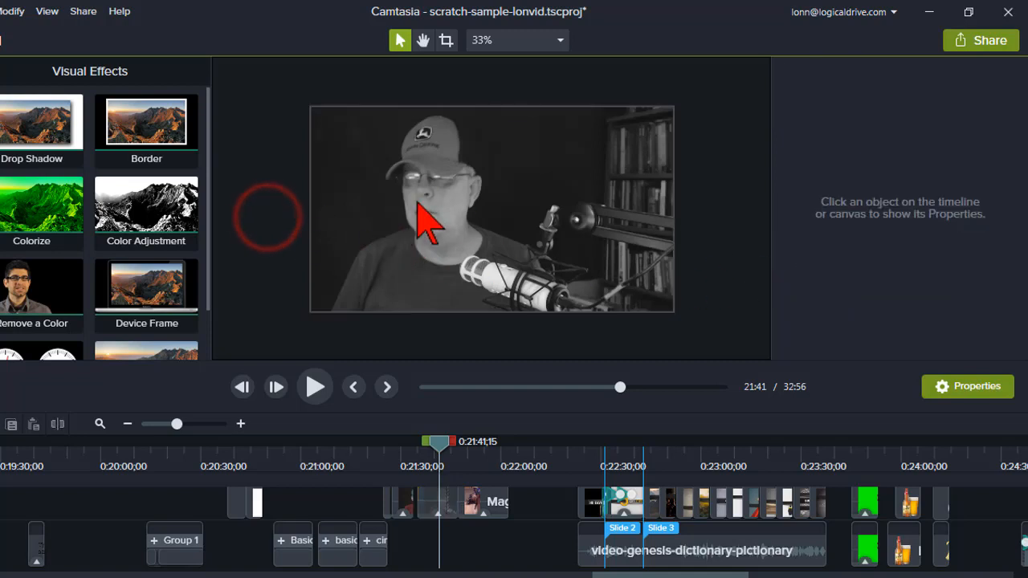
Reselect the webcam clip and check the saturation setting of its Color Adjustment effect.
left_click(439, 504)
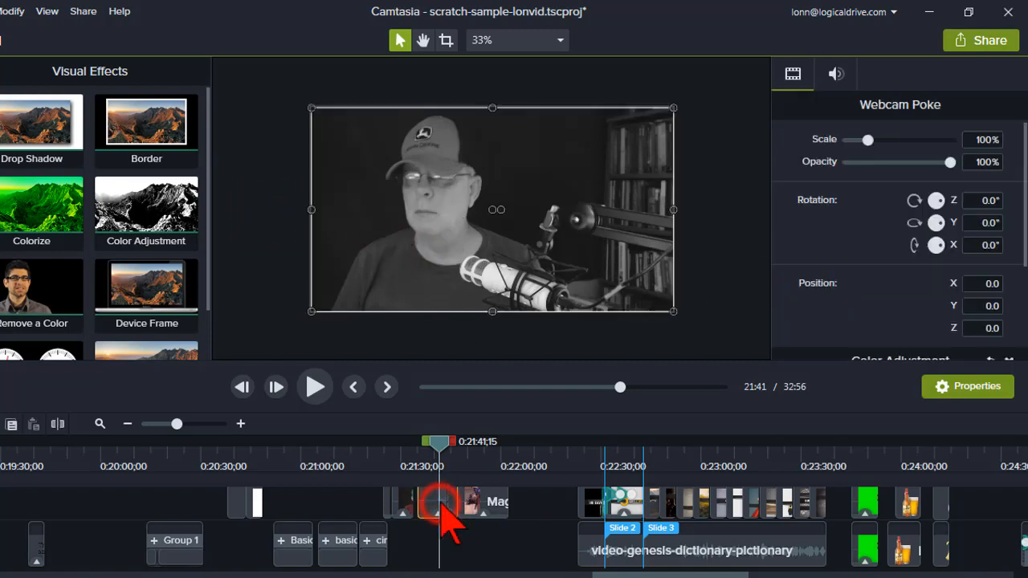
scroll(1004, 241, "down", 3)
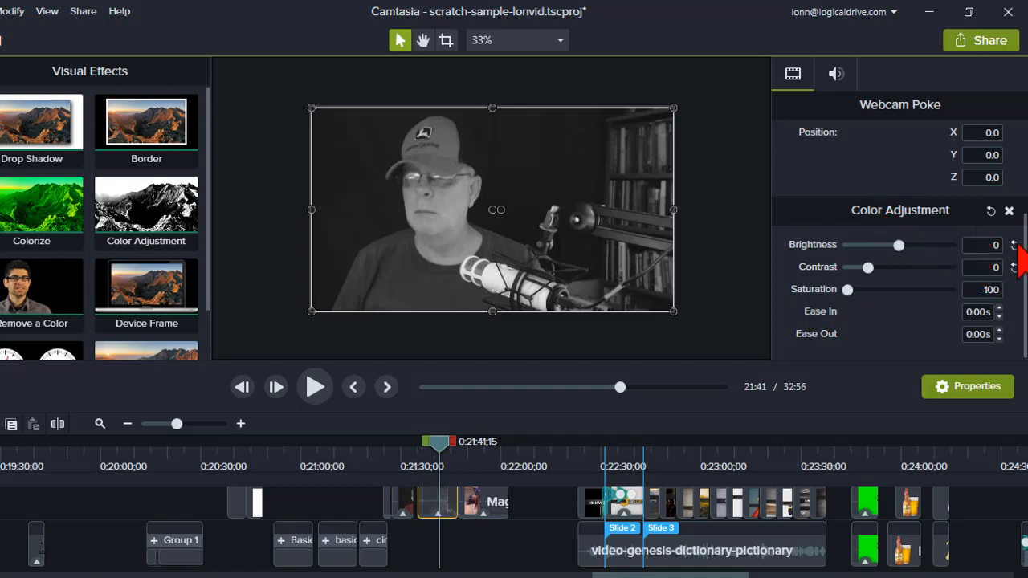
left_click(848, 289)
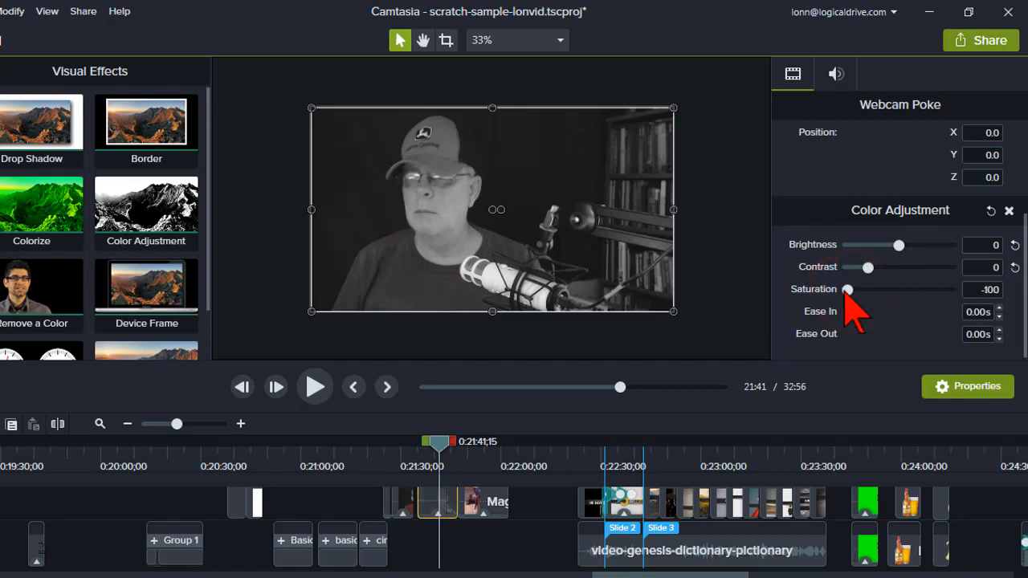
mouse_move(845, 291)
left_mouse_down()
mouse_move(858, 292)
mouse_move(831, 292)
left_mouse_up()
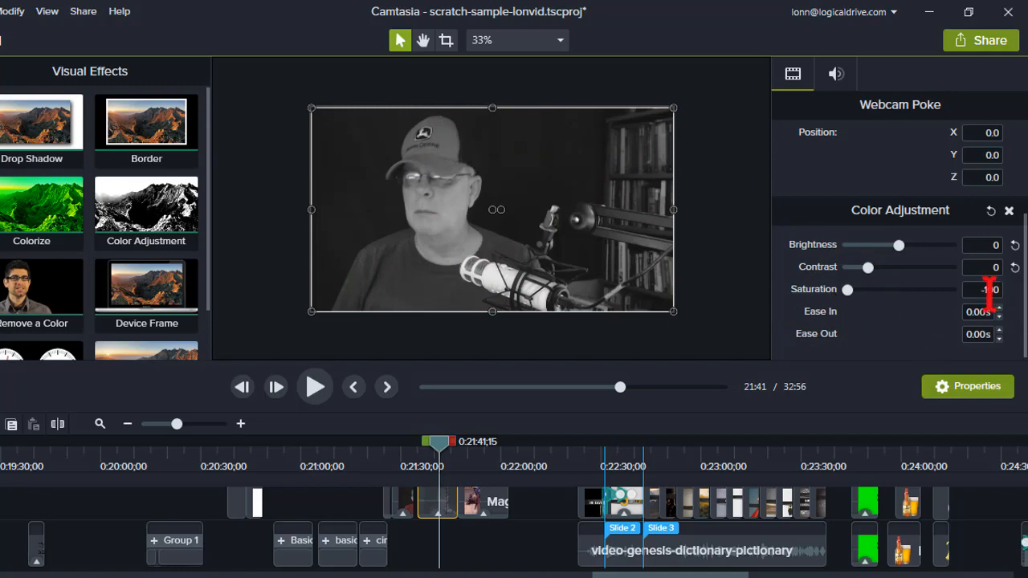
left_click(847, 289)
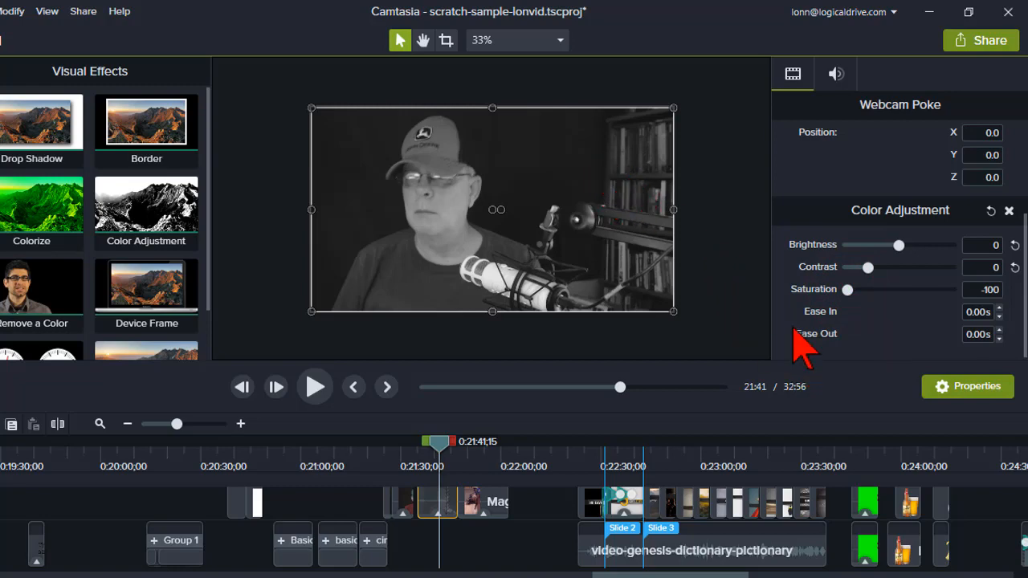
Set the Color Adjustment Ease In to 5 seconds on the outdoor portrait clip near the timeline's end.
left_click(984, 456)
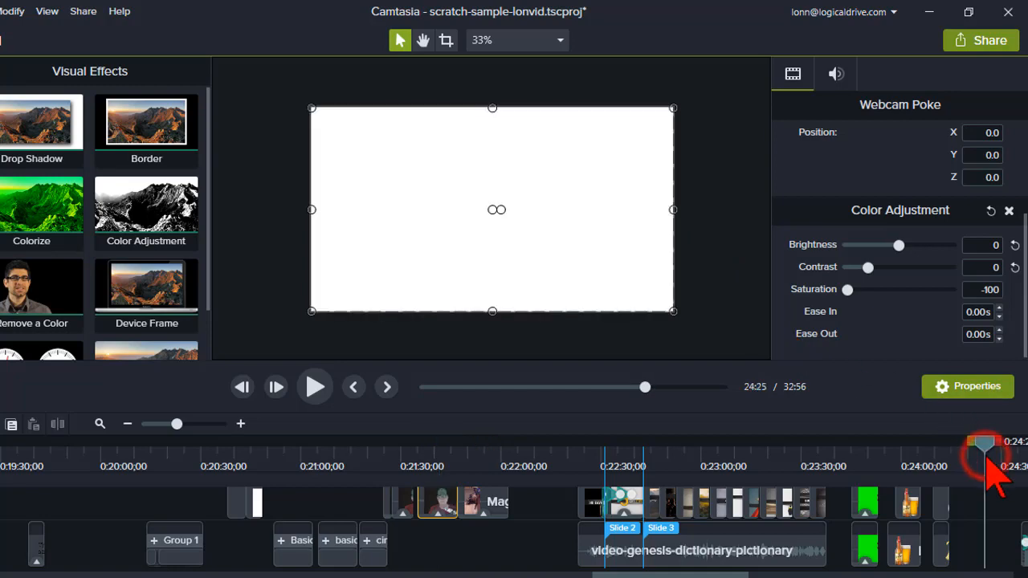
key("End")
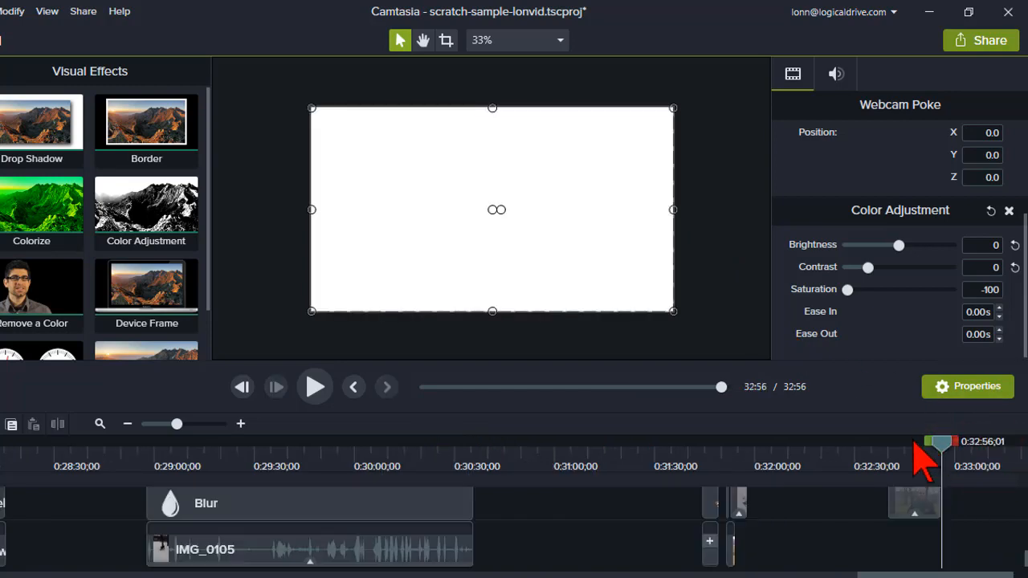
left_click(910, 454)
left_click(915, 501)
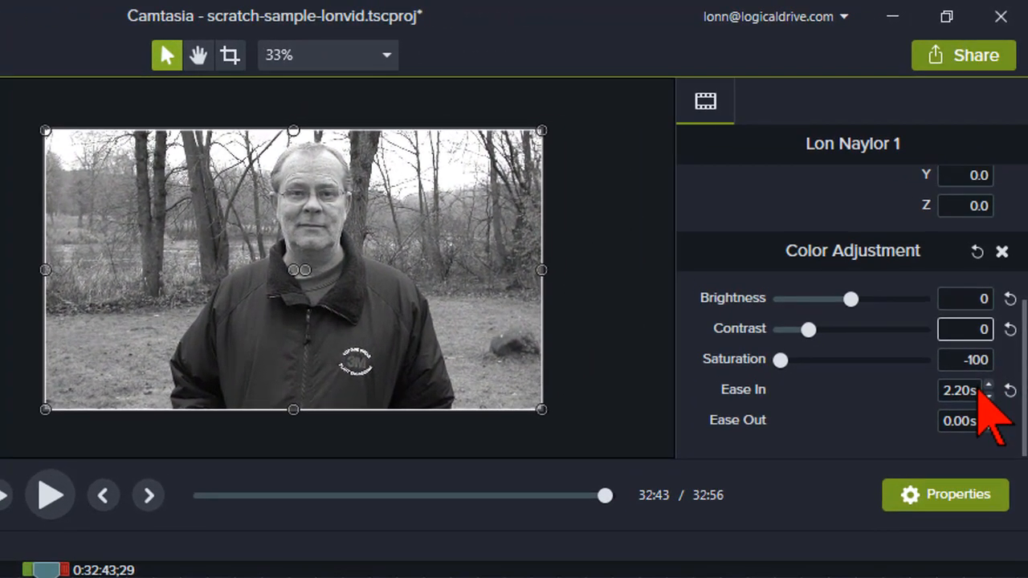
left_click(960, 391)
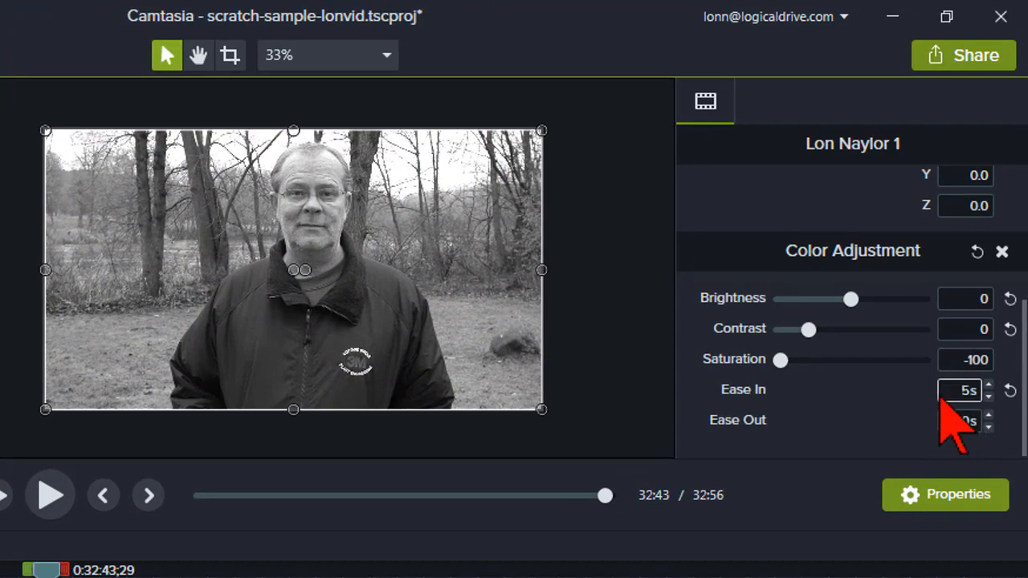
key("Return")
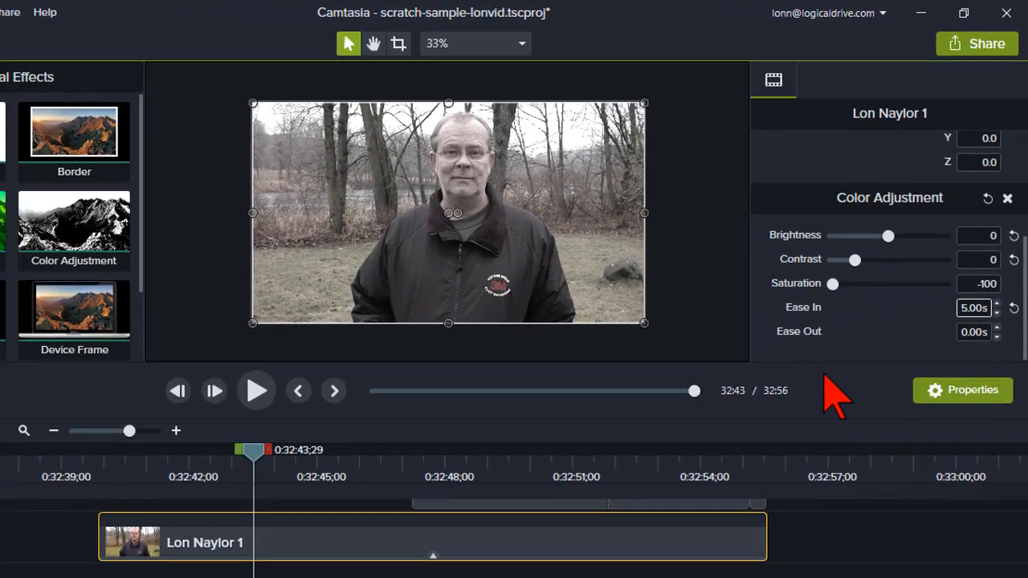
Play the outdoor portrait clip from its start to preview the fade from color, and stop at about 0:32:44.
left_click(100, 463)
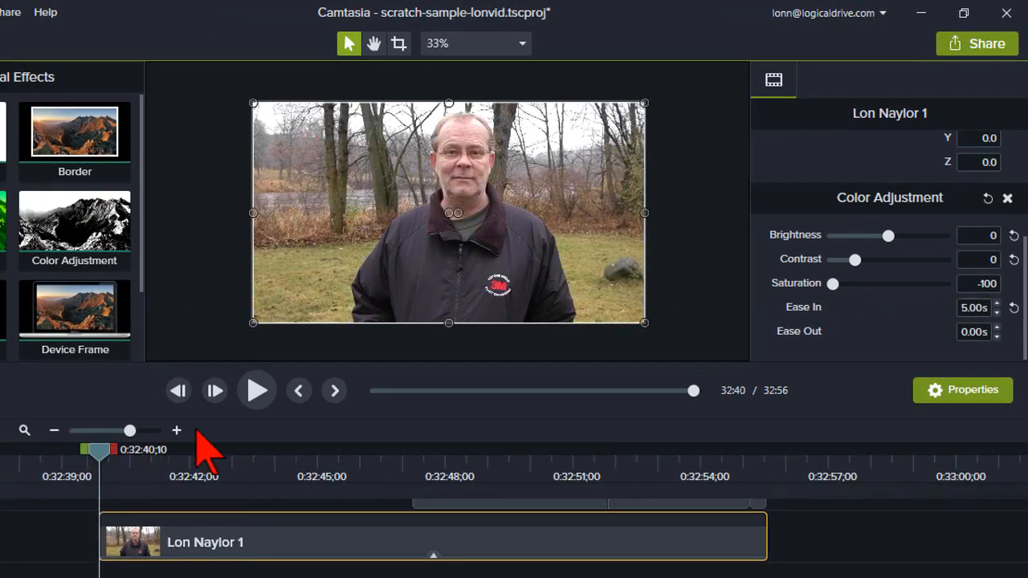
left_click(270, 394)
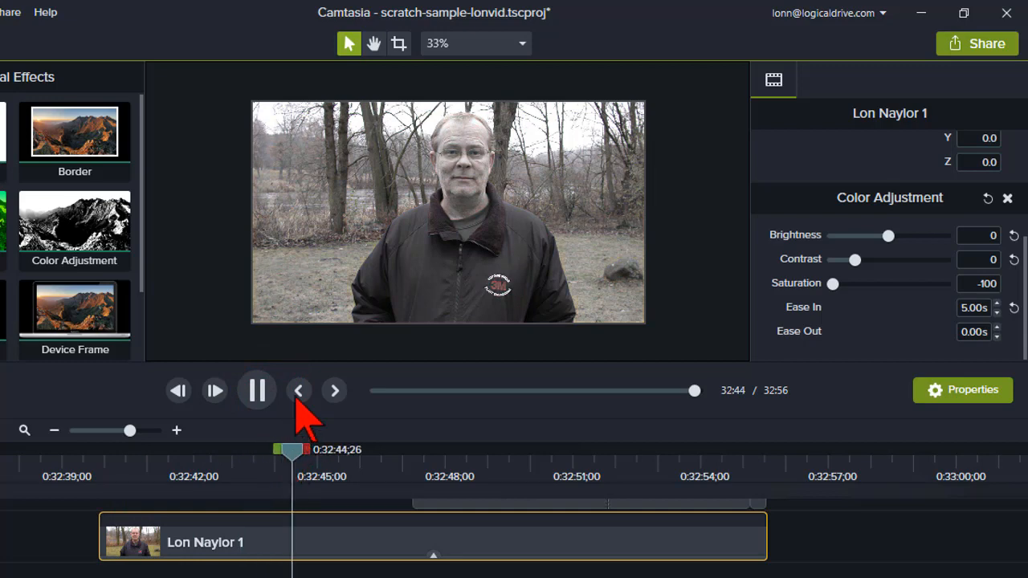
left_click(257, 390)
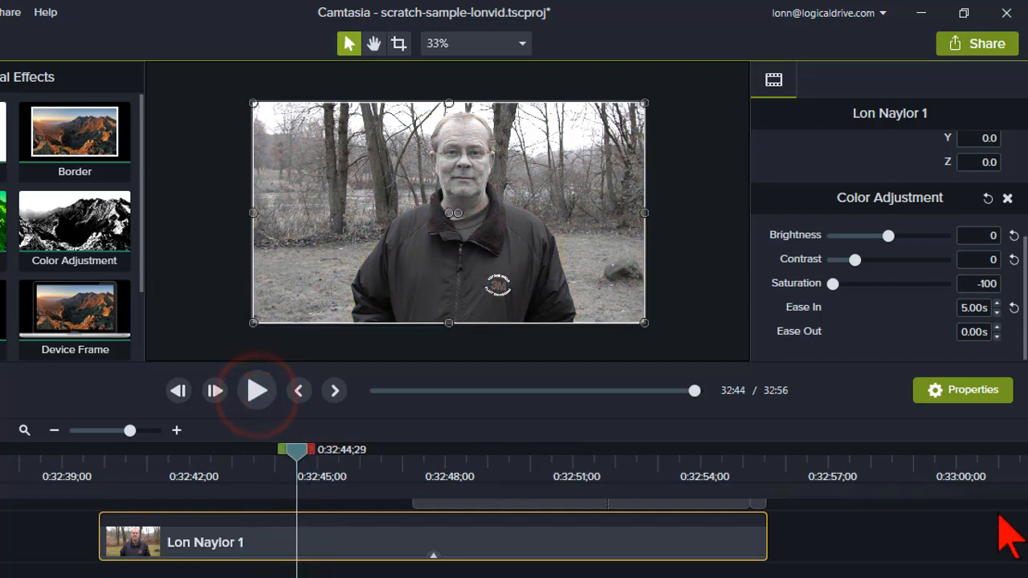